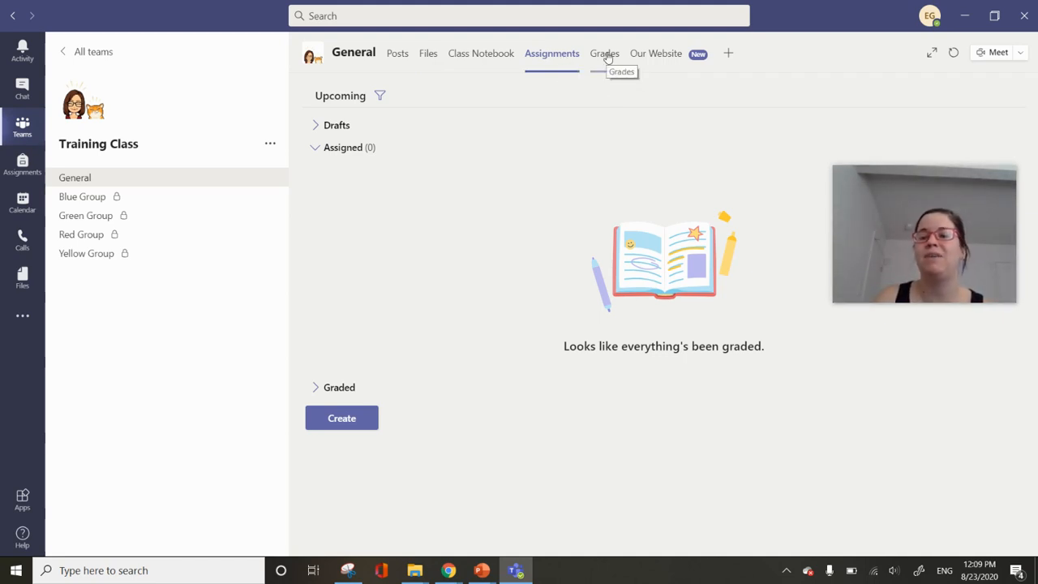
Step: View the class's Grades page, return to Assignments and start a new assignment in the Training Class team
click(606, 54)
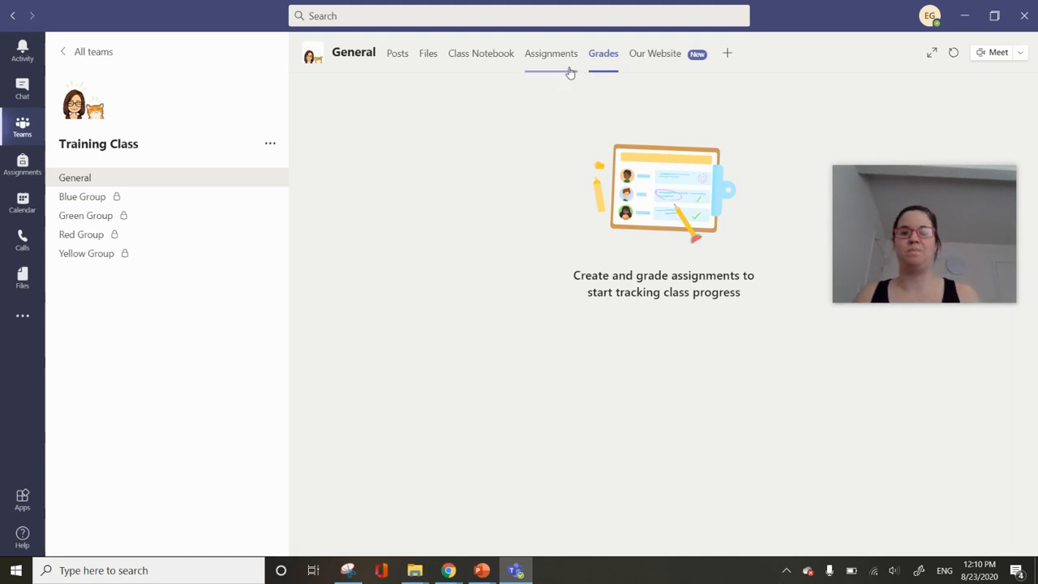
click(543, 59)
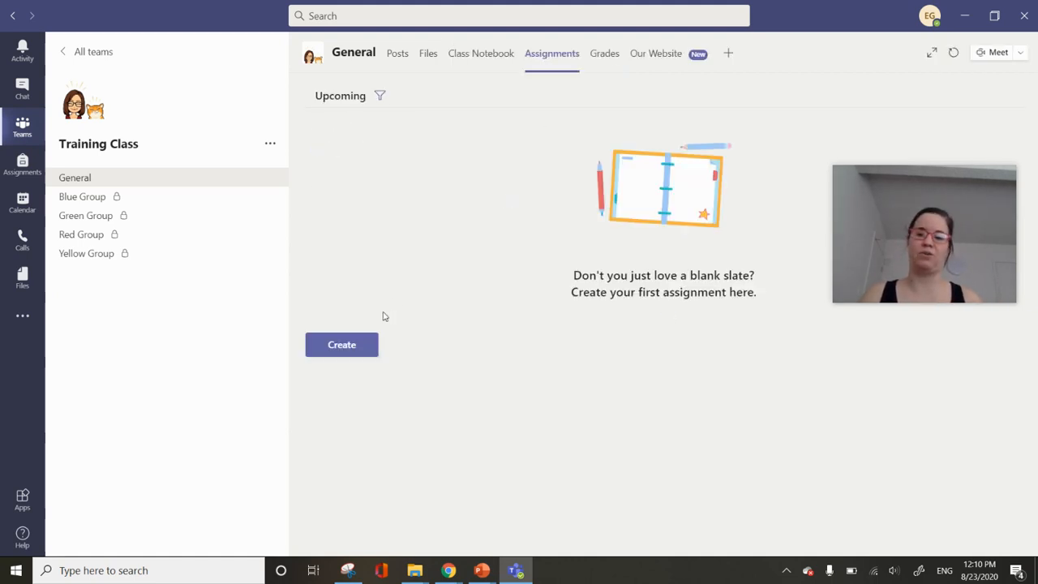
click(350, 346)
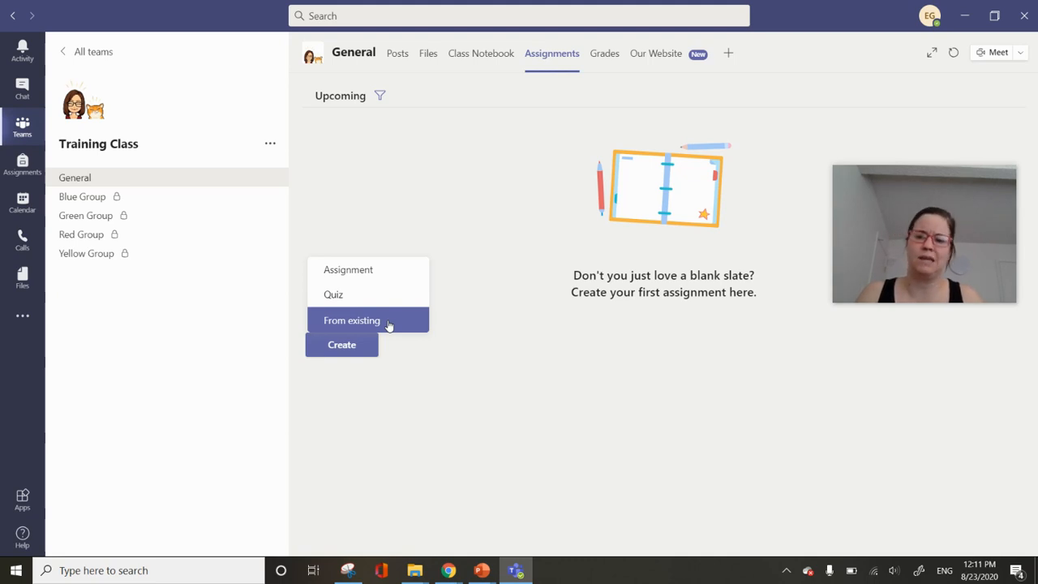
click(384, 270)
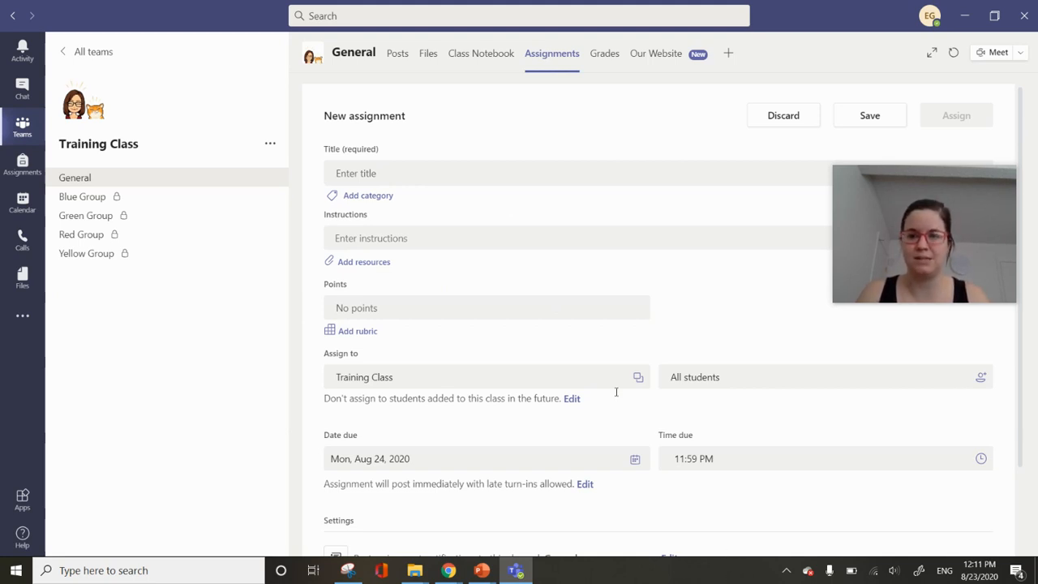
Step: Title the new assignment "Math Unit 2 Homework"
click(366, 170)
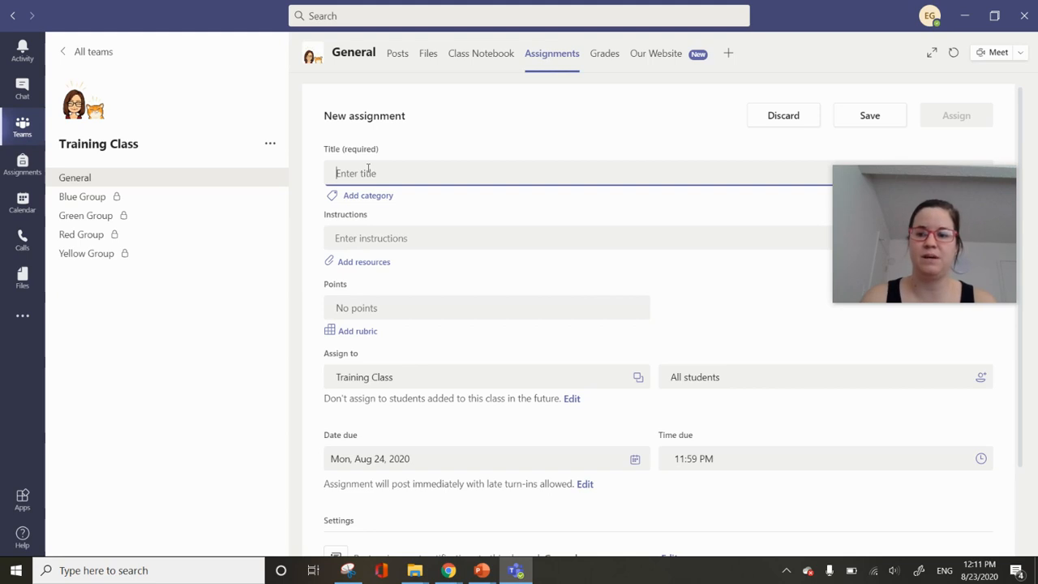
text(Math )
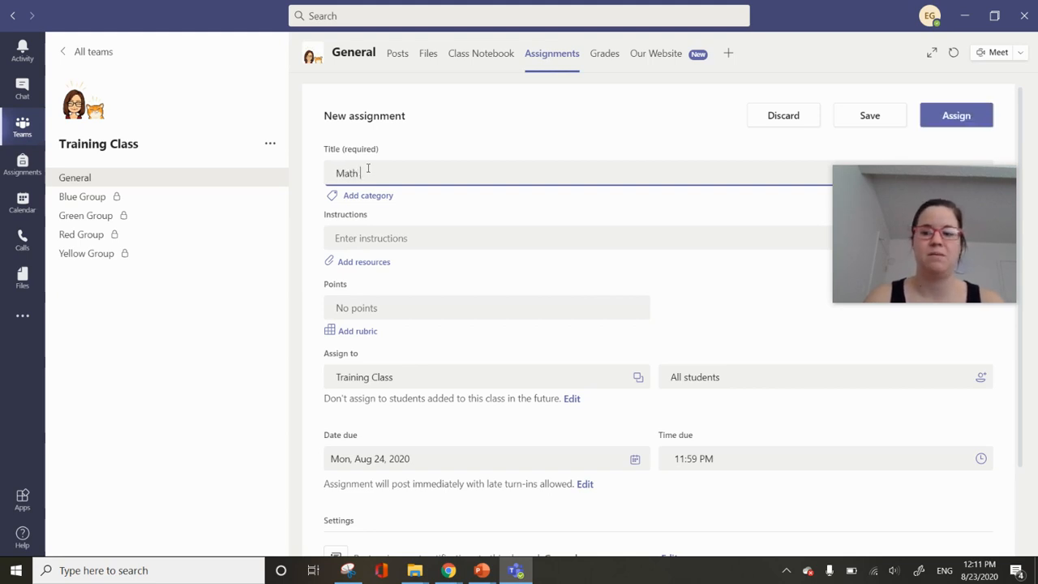
text(U)
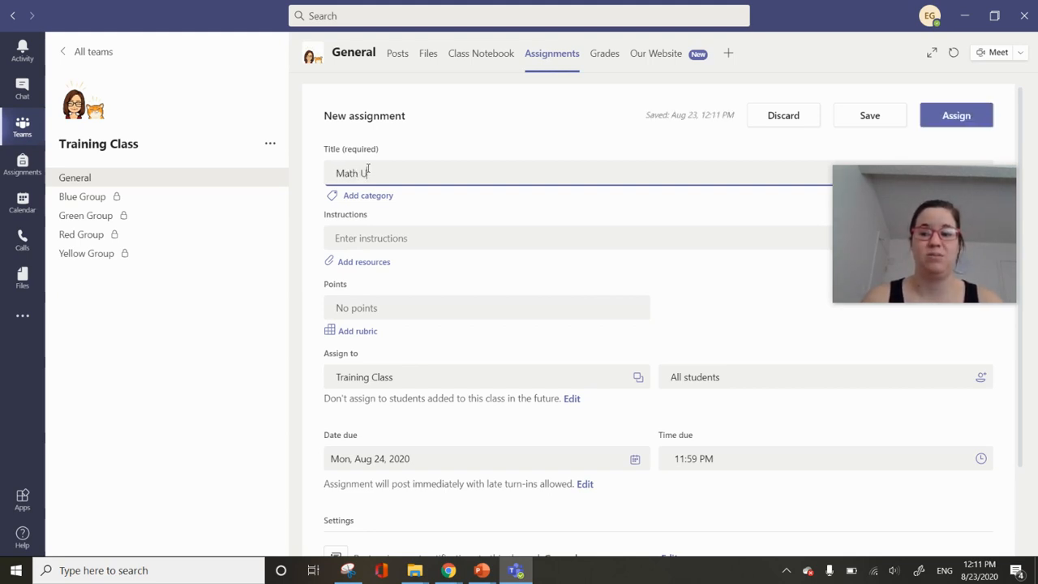
text(nit 2)
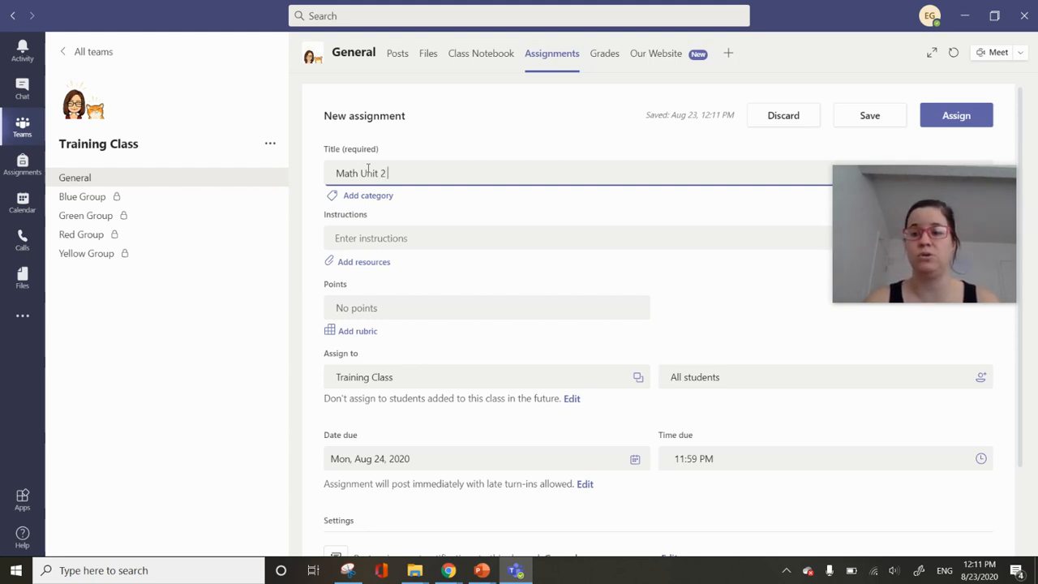
text( Homework)
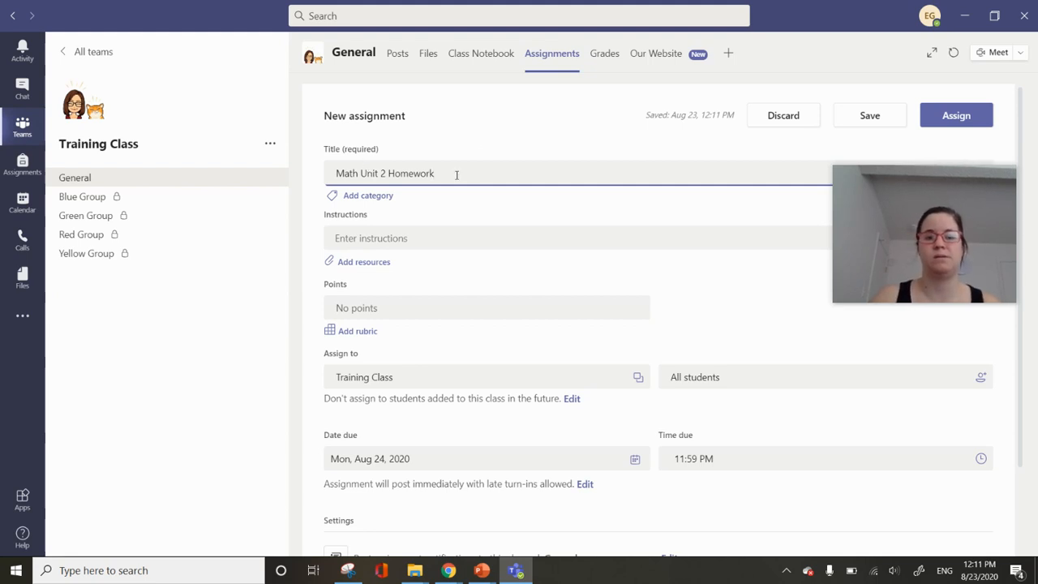
Step: Replace the word "Homework" in the assignment title with "Numbers to 5 Activities"
double_click(426, 173)
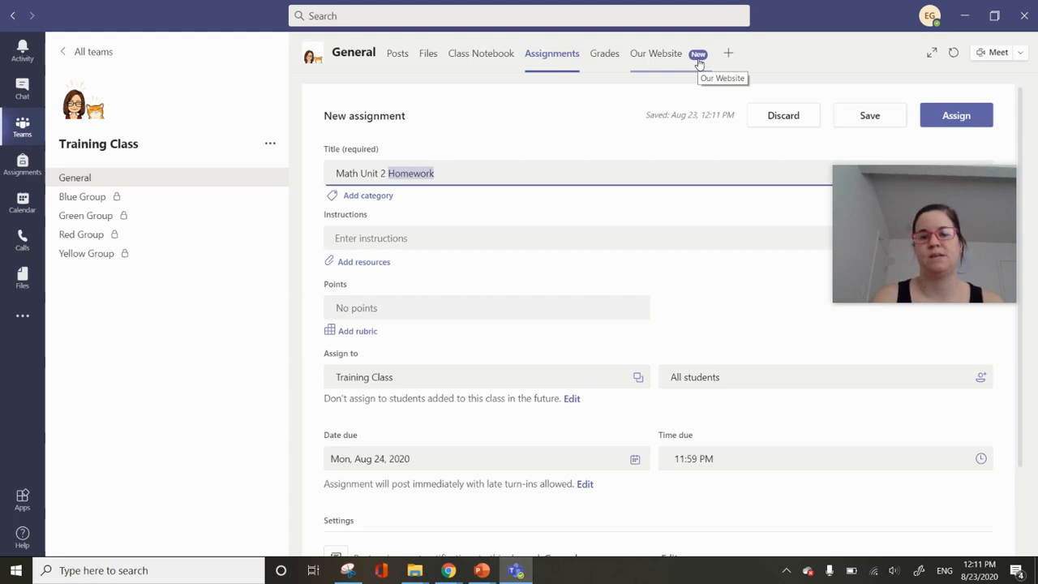
text(Numbers )
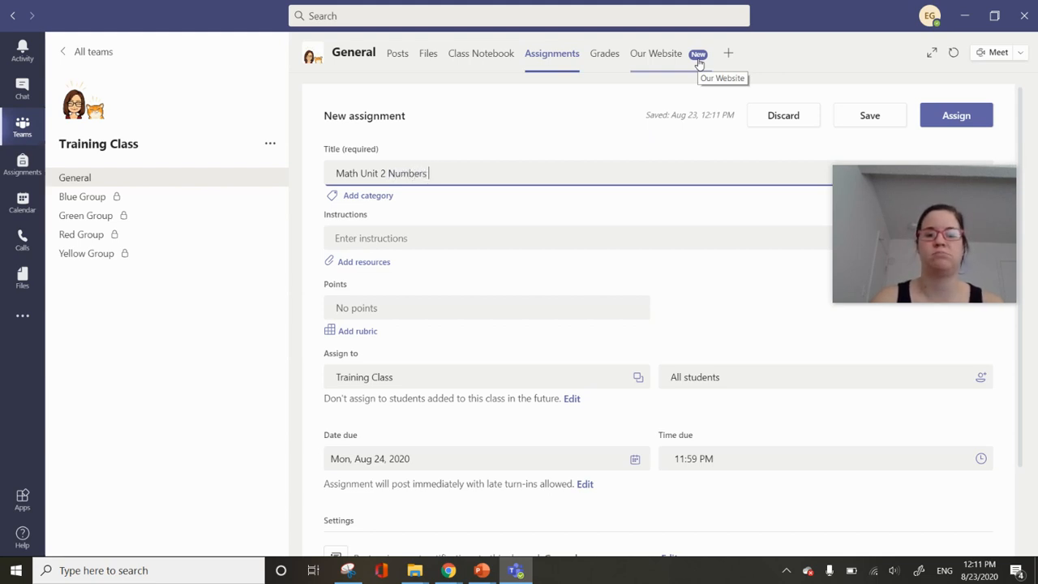
text(to 5 Act)
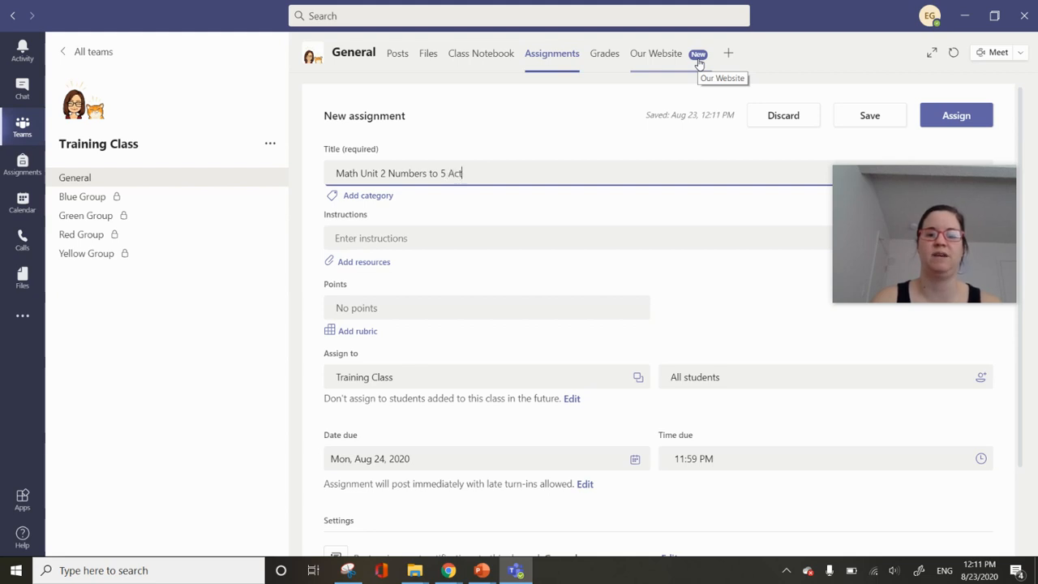
text(ivities)
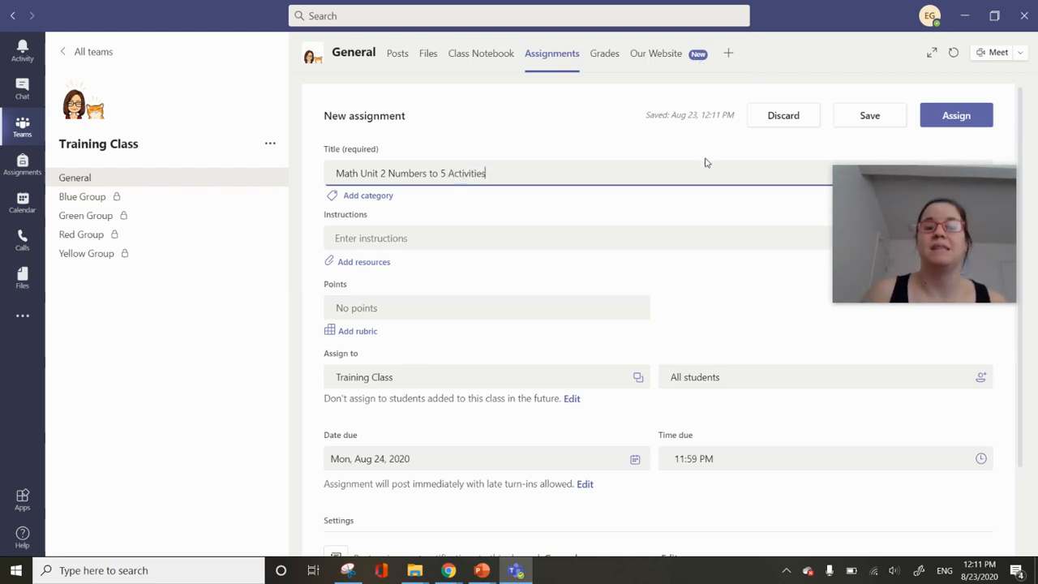
Step: Add the category "Homework" to the assignment
click(382, 198)
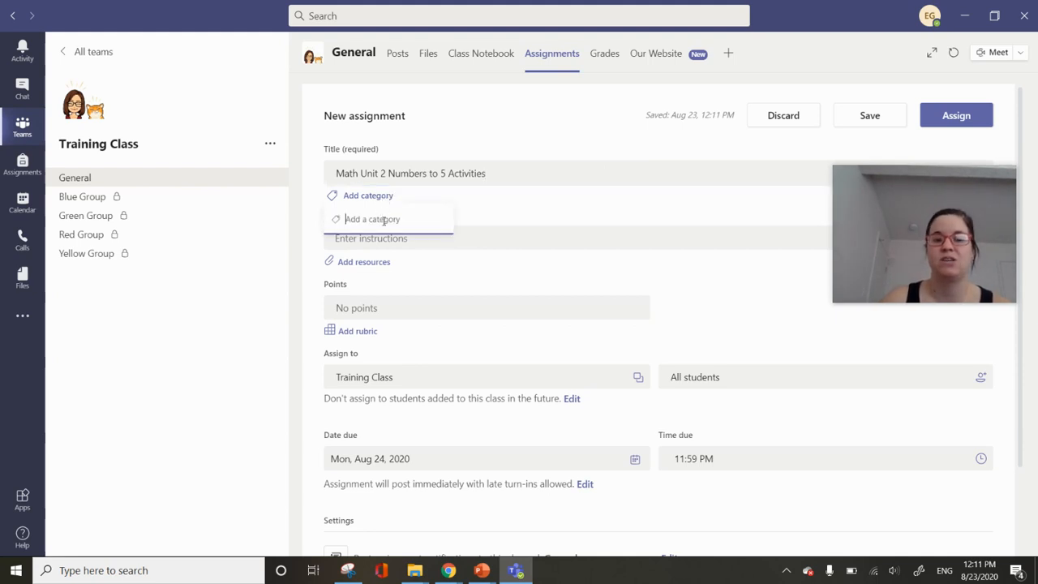
text(Homework)
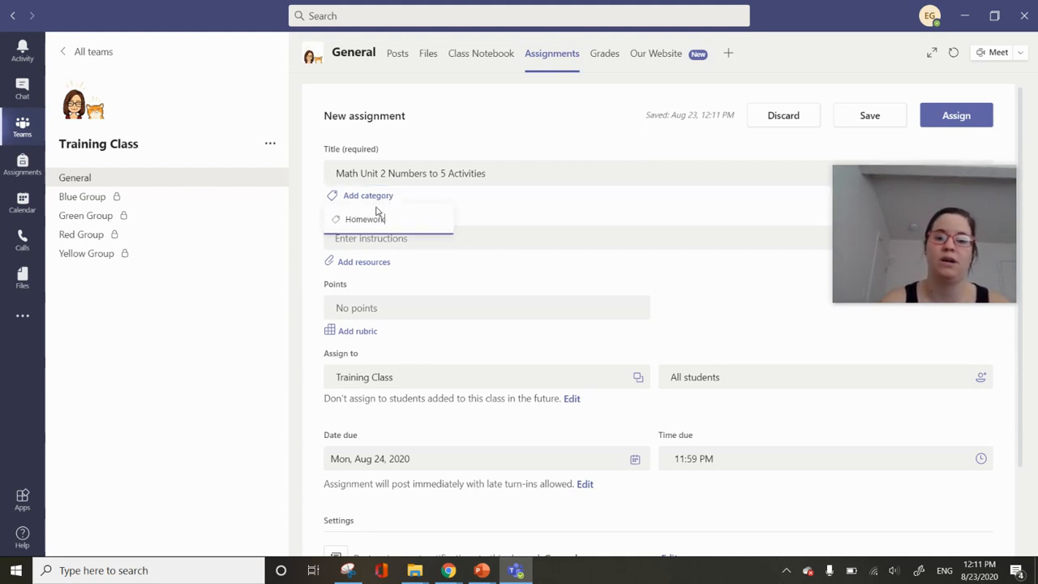
key(Return)
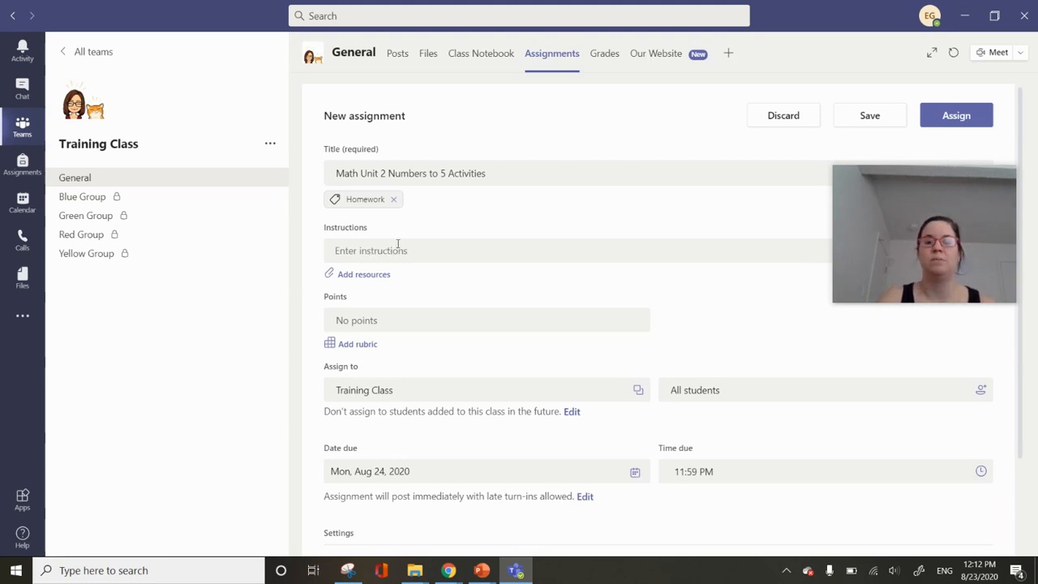
Step: Try numbering the assignment by prefixing its title with "1.", and remove the prefix
click(367, 251)
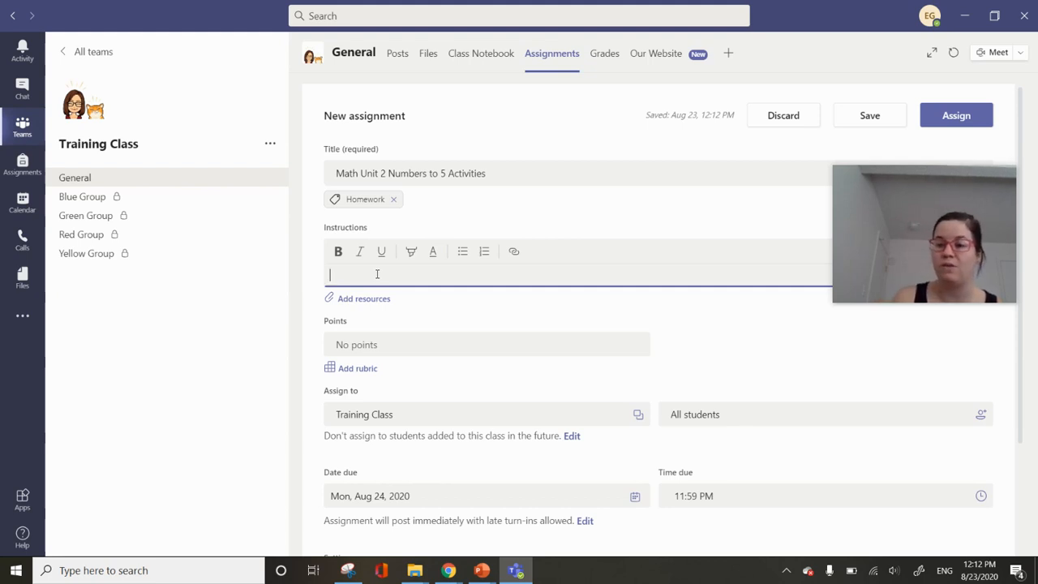
click(336, 172)
text(1.)
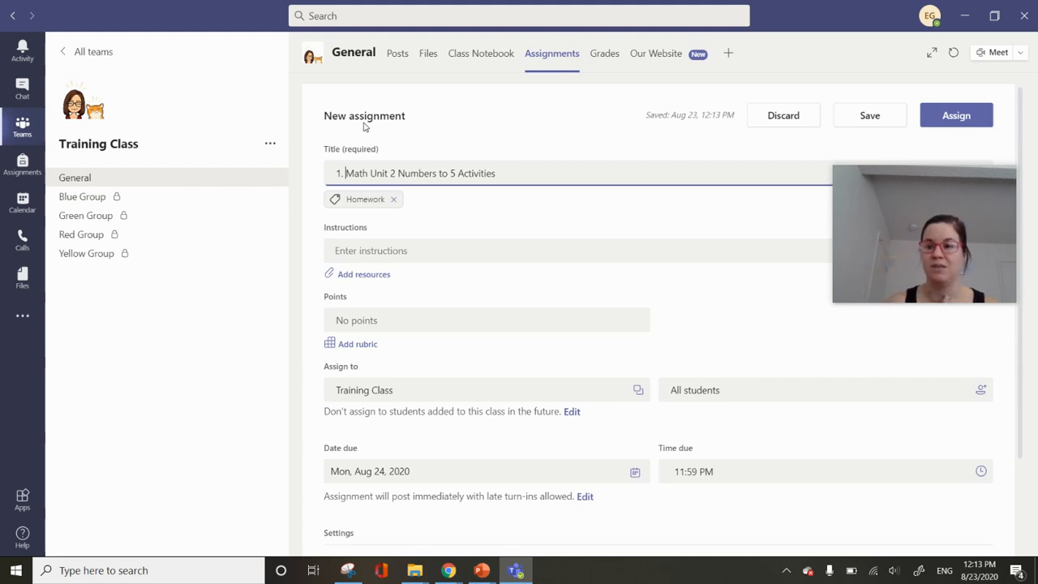
key(BackSpace)
key(BackSpace)
key(BackSpace)
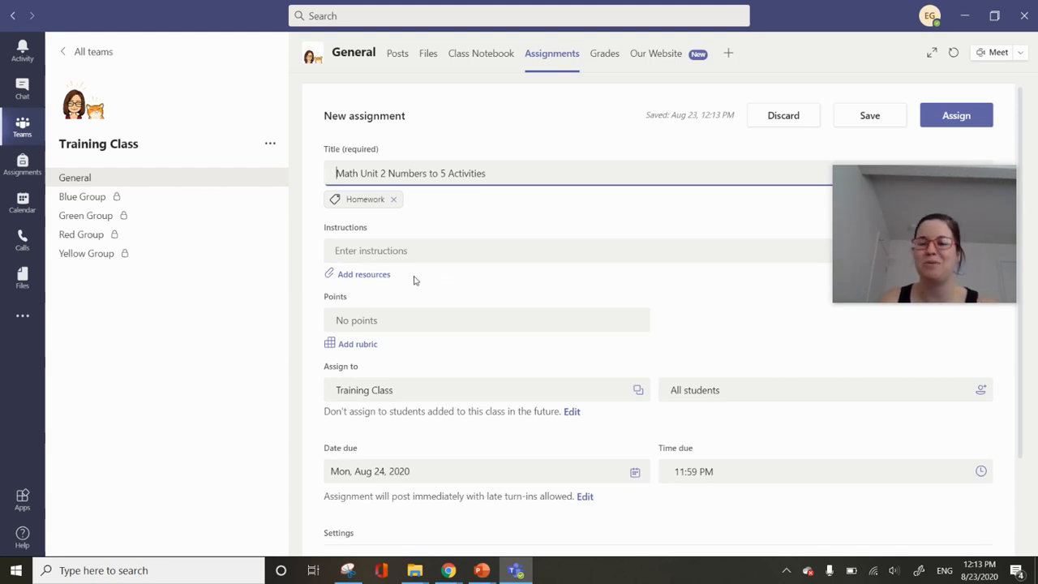
Step: Open the OneDrive files for adding a resource to the assignment
click(362, 276)
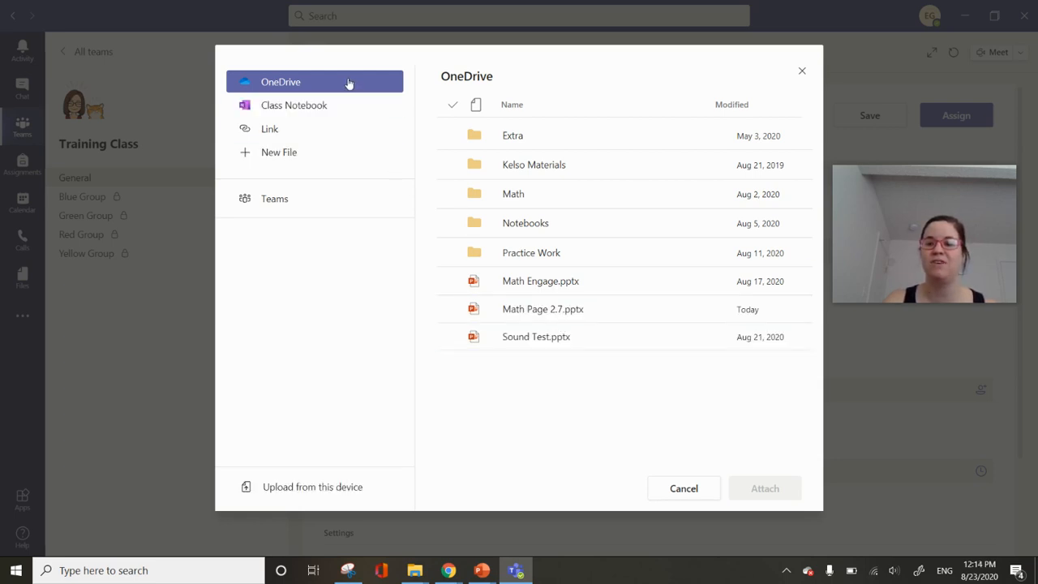
click(486, 314)
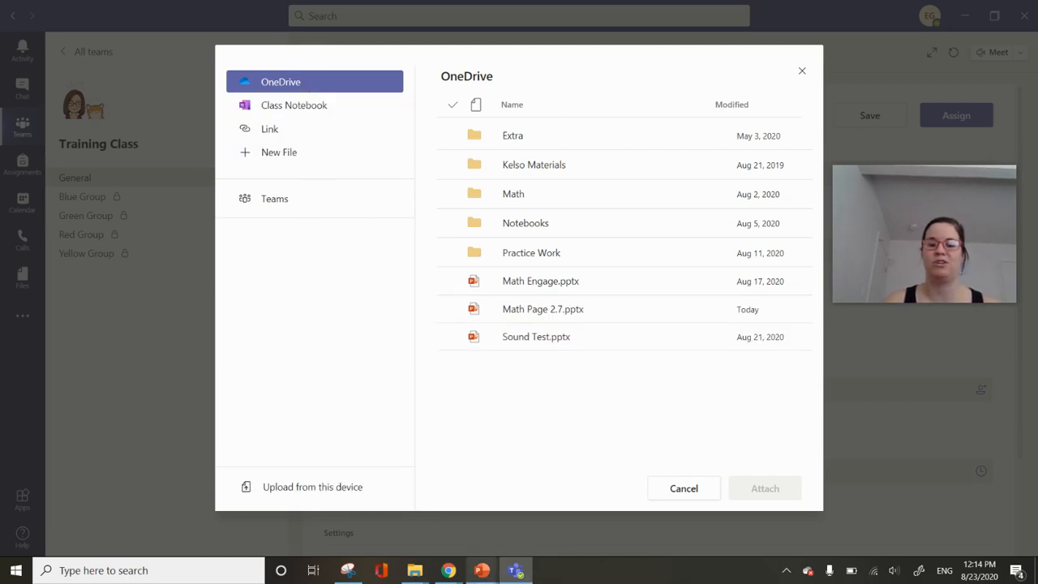
Step: Switch to PowerPoint, examine the Math Page 2.7 slide's movable ice cream pieces and the drawing tools, and return to Teams
mouse_move(482, 570)
click(444, 542)
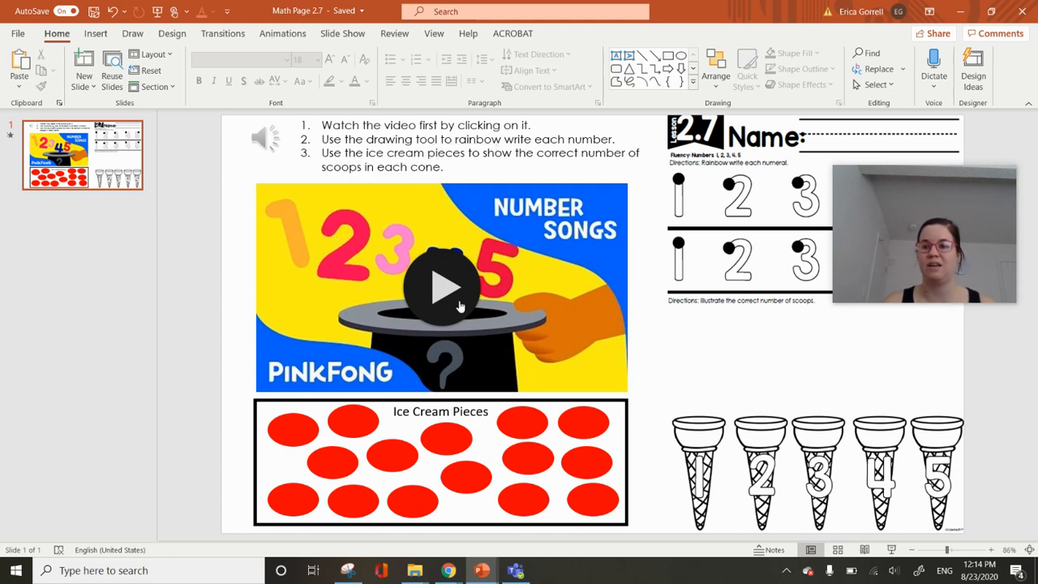
mouse_move(589, 426)
mouse_down()
mouse_move(656, 405)
mouse_move(592, 426)
mouse_up()
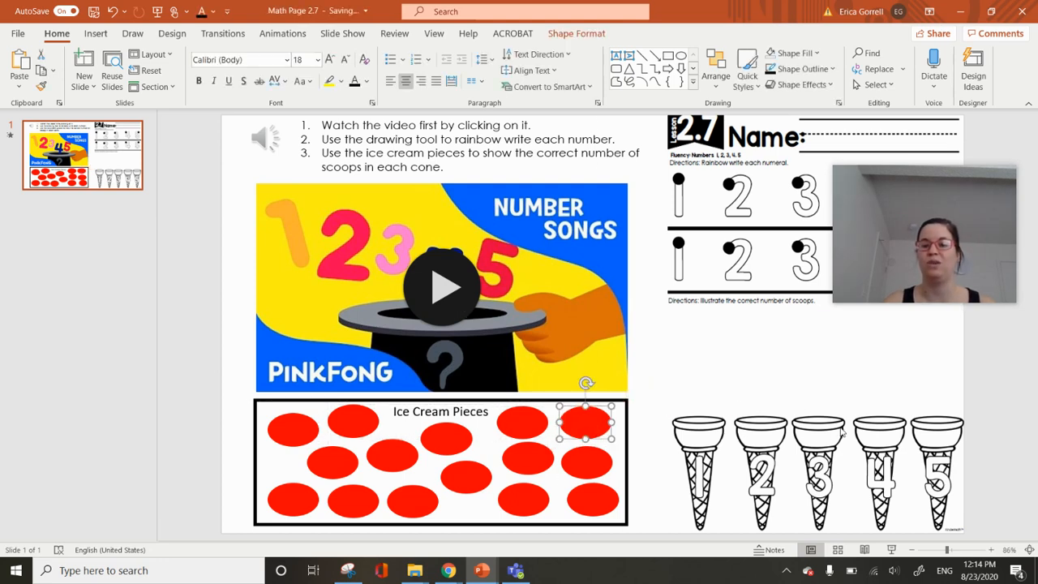
click(132, 33)
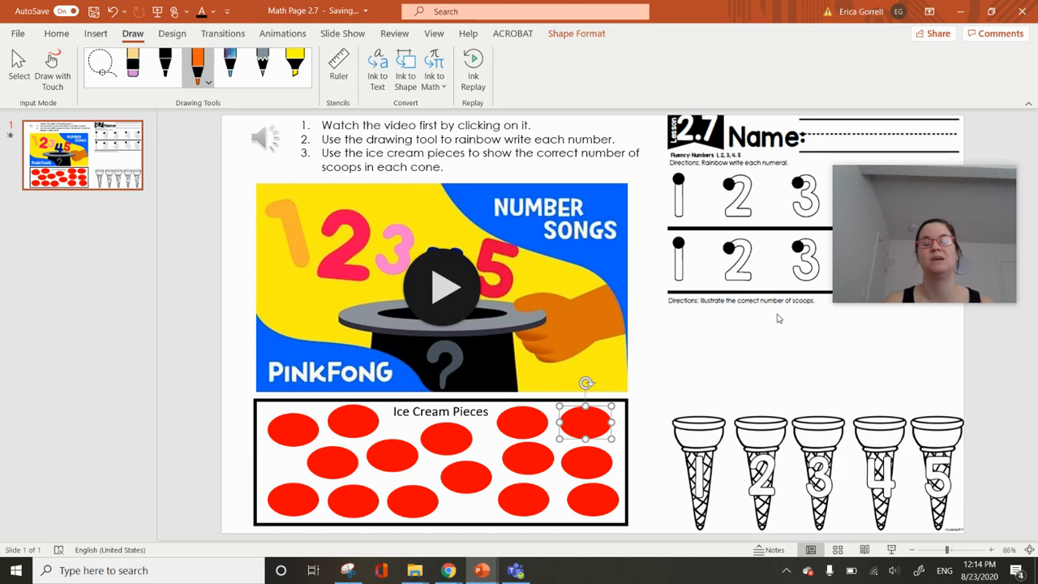
click(959, 11)
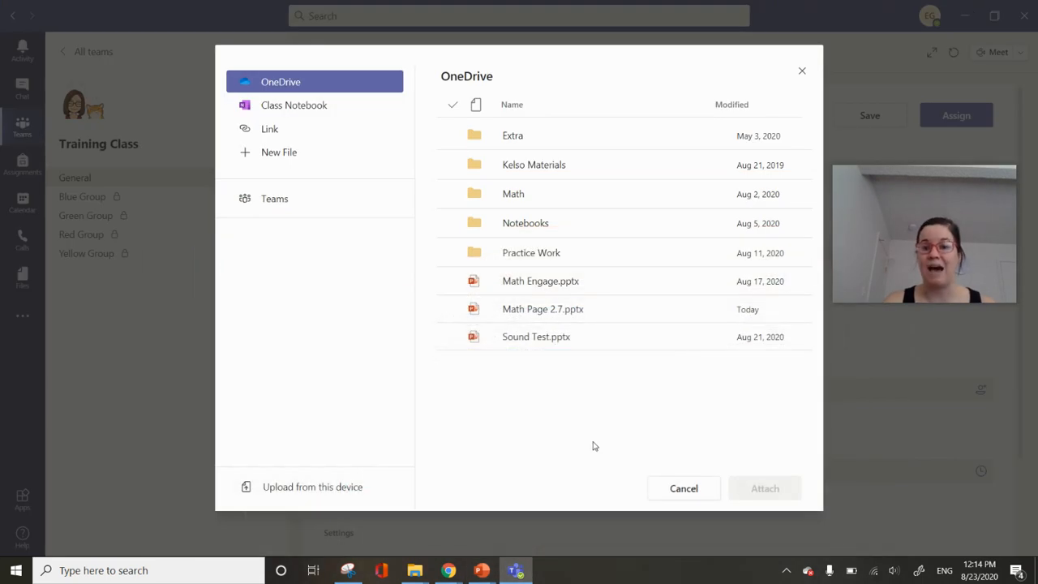
Step: Attach Math Page 2.7.pptx from OneDrive to the assignment
click(531, 315)
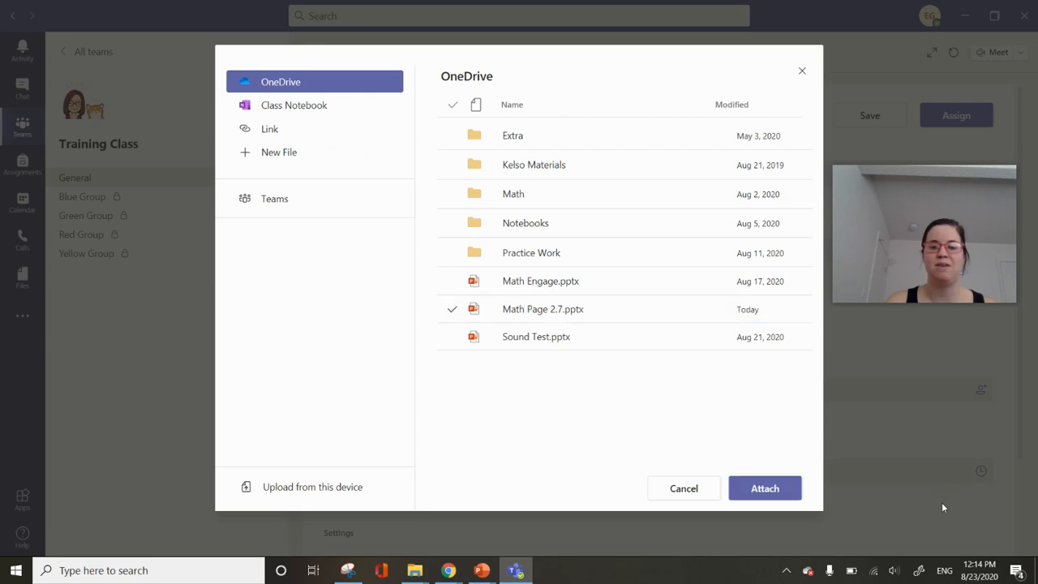
click(768, 490)
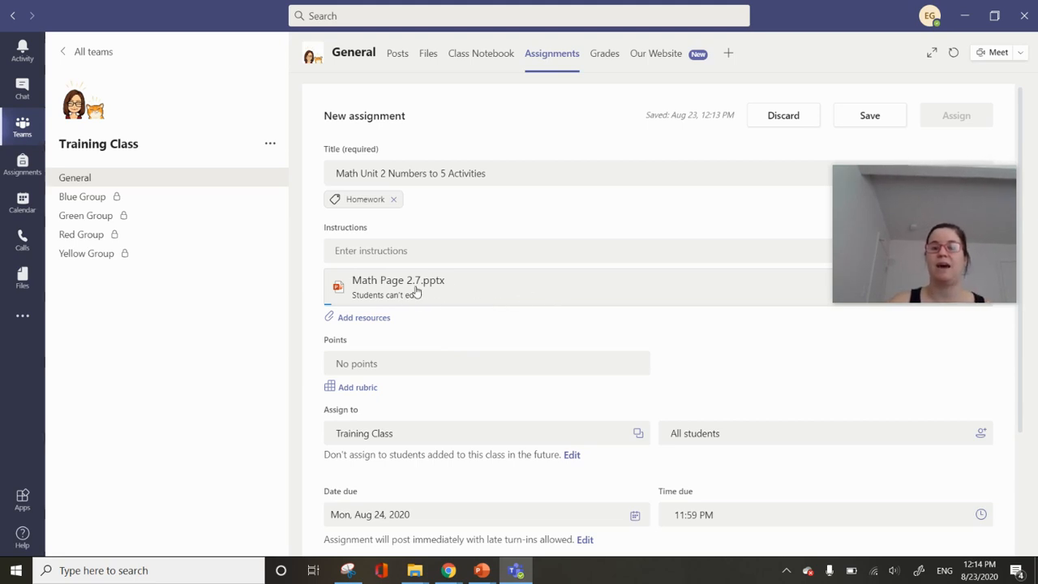
Step: Examine which classes and students the assignment can be assigned to, leaving the choices as they are
scroll(588, 305, down, 3)
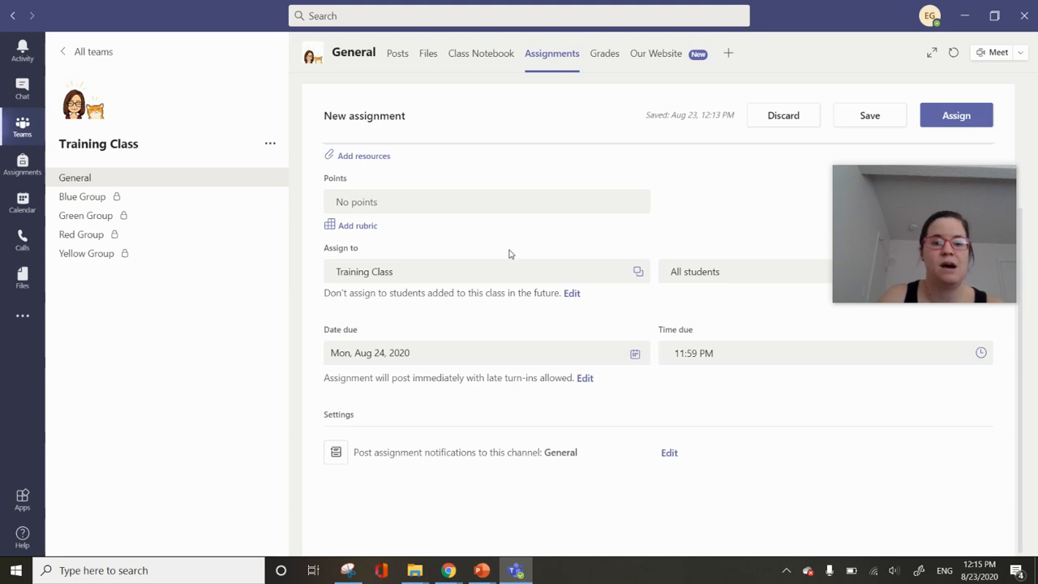
click(403, 273)
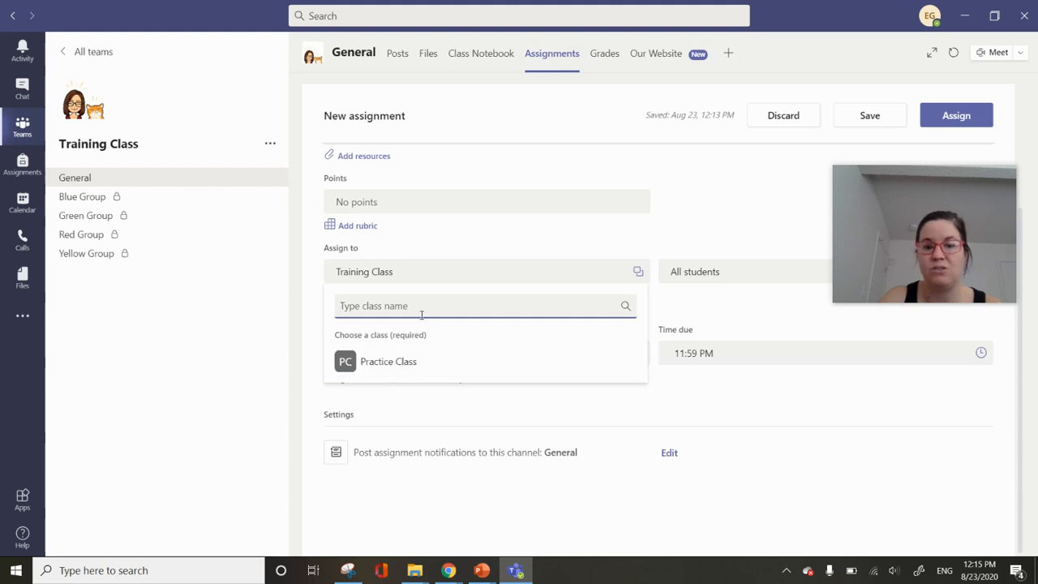
click(476, 253)
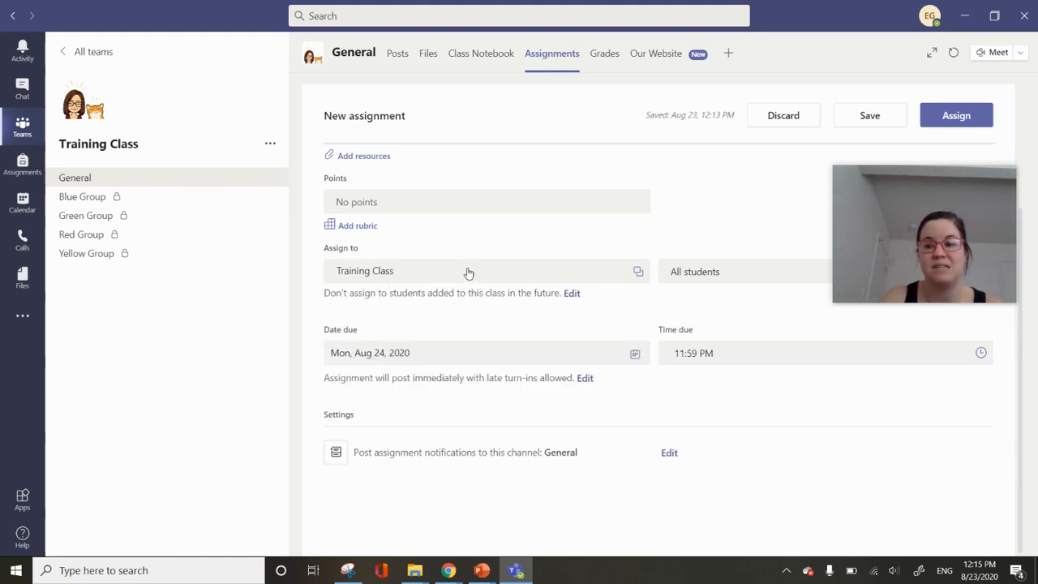
click(719, 282)
click(721, 273)
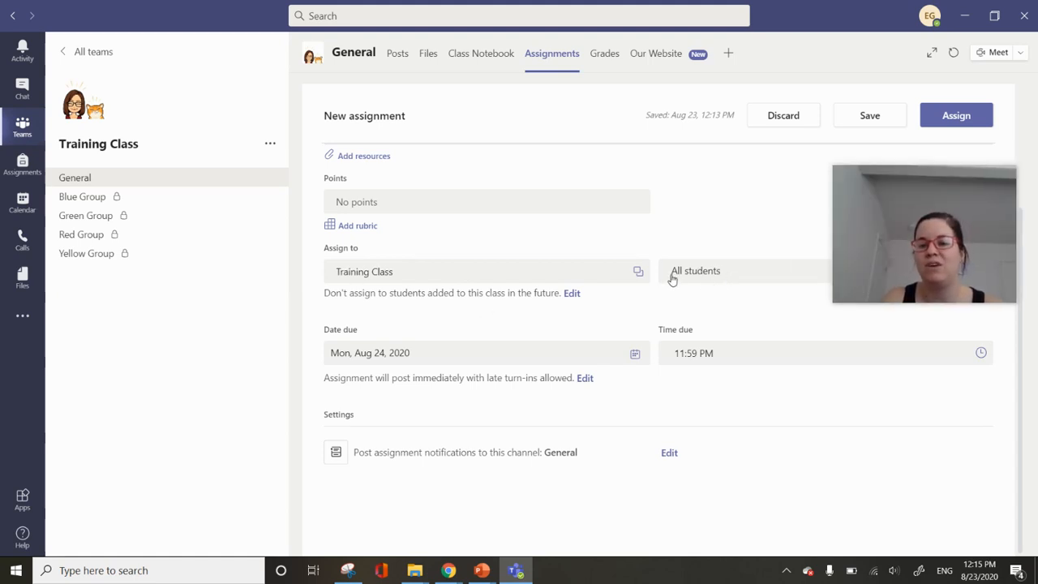
click(767, 279)
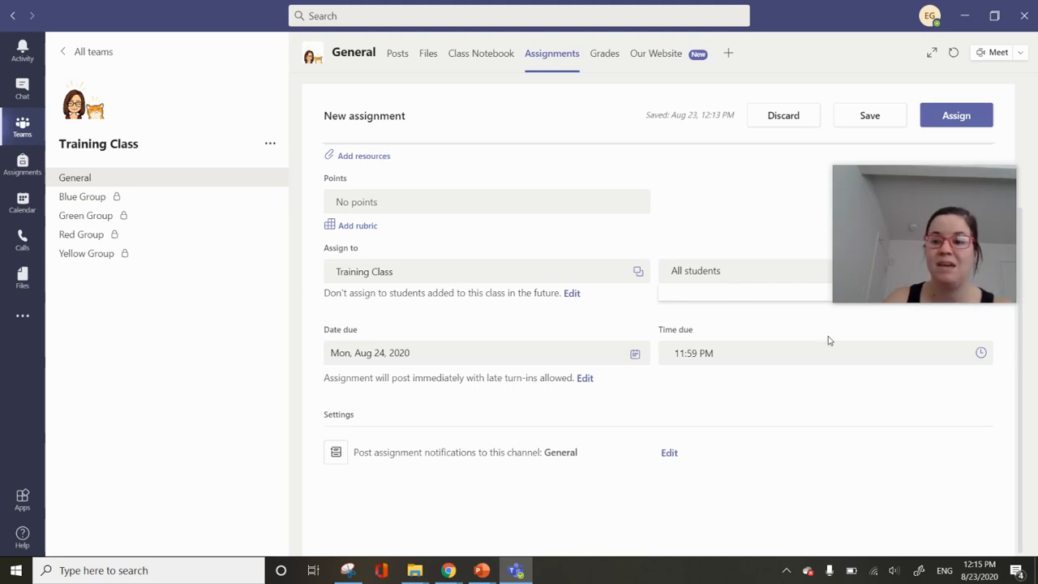
Step: Switch to the Math Page 2.7 presentation in PowerPoint
click(481, 571)
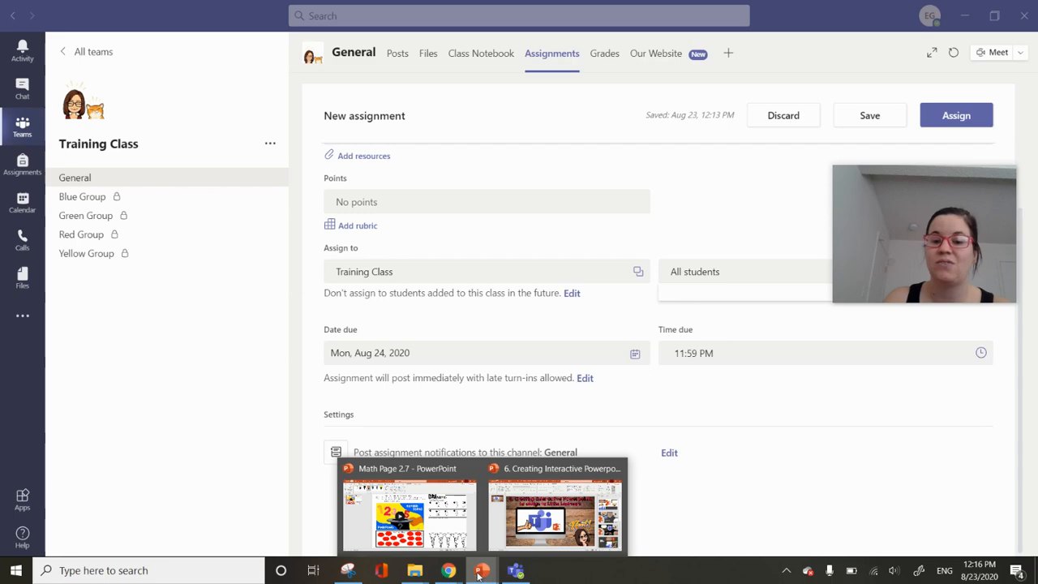
mouse_move(445, 532)
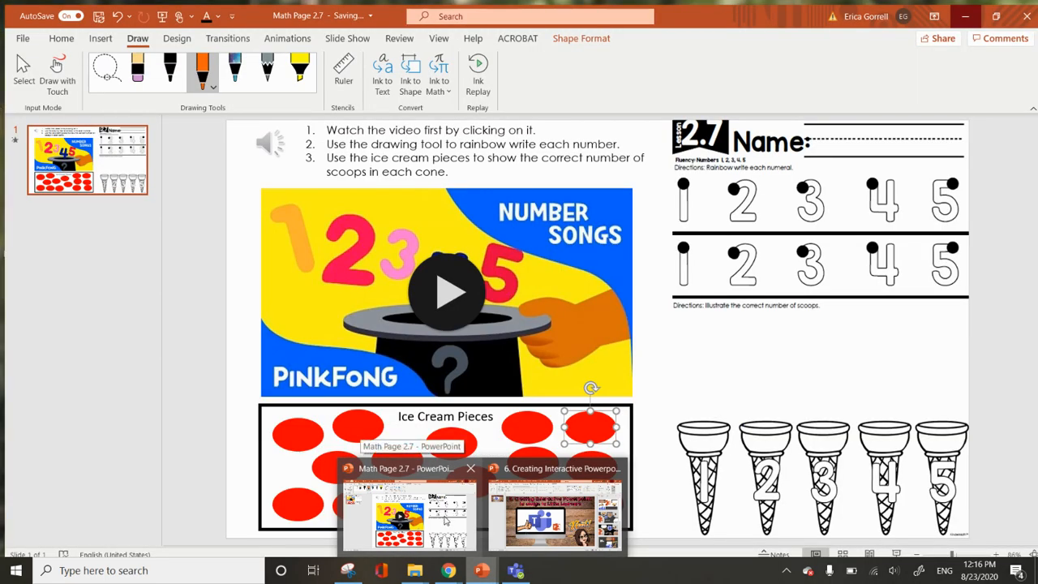
click(437, 525)
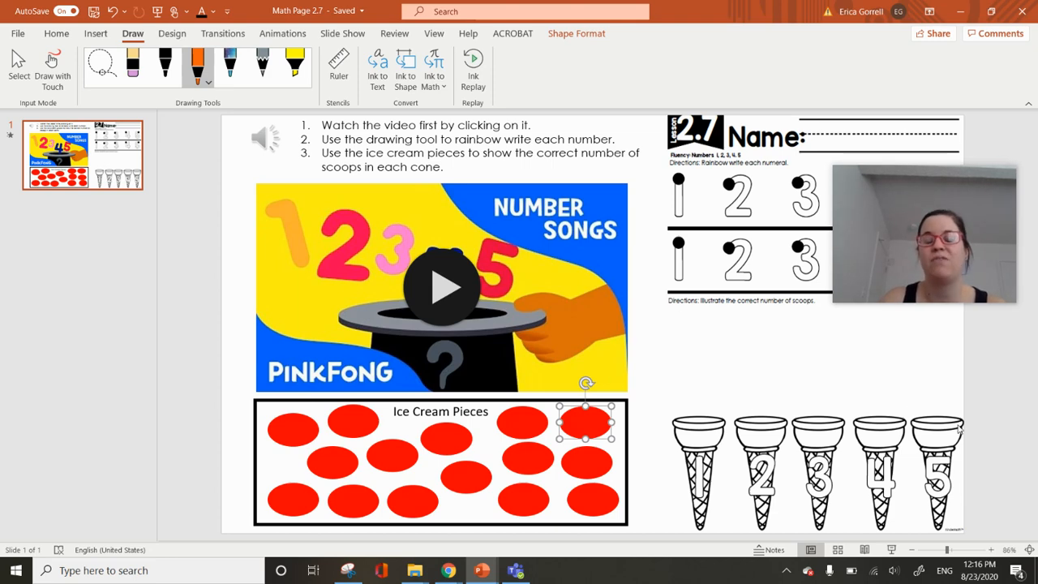
Step: Return to Teams and set the attached Math Page 2.7.pptx so that students edit their own copy
click(959, 16)
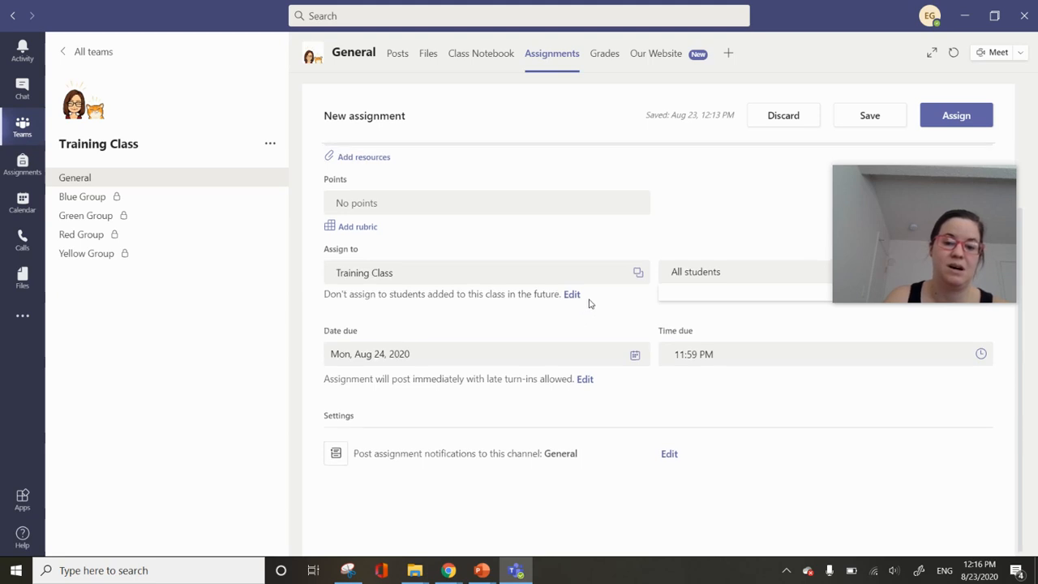
scroll(589, 303, up, 2)
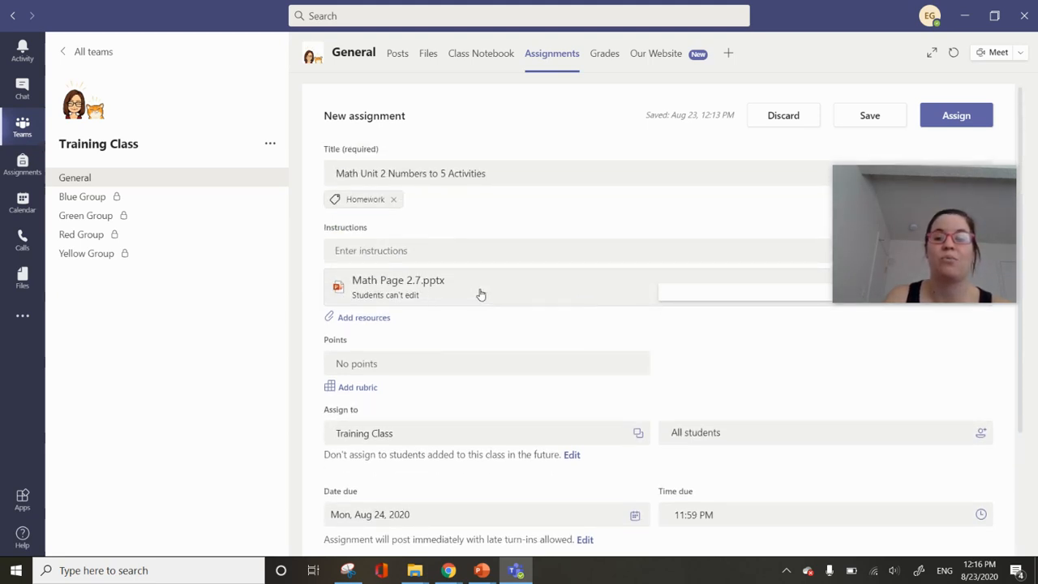
drag(936, 175, 958, 420)
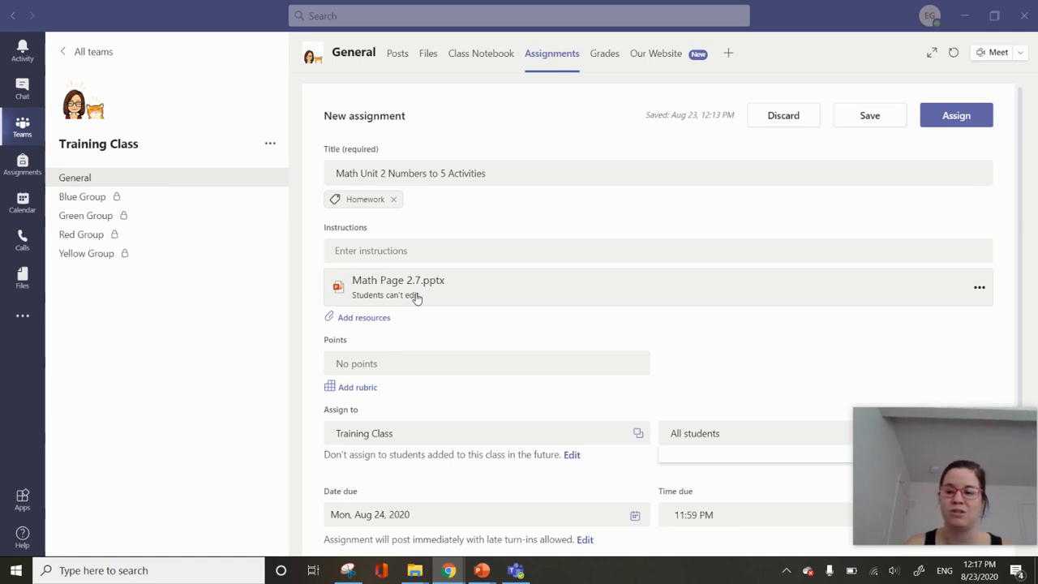
click(979, 290)
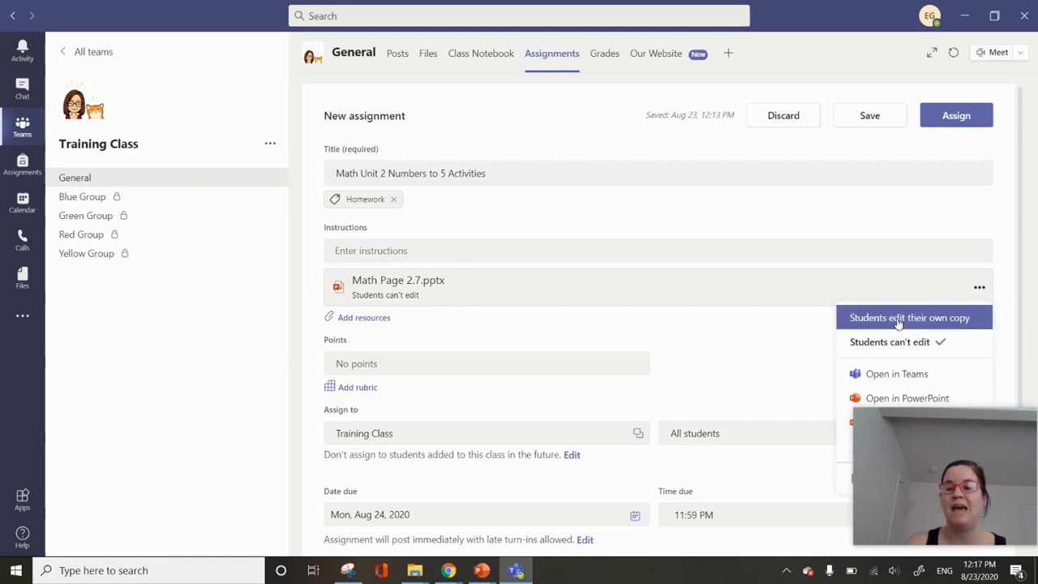
click(960, 322)
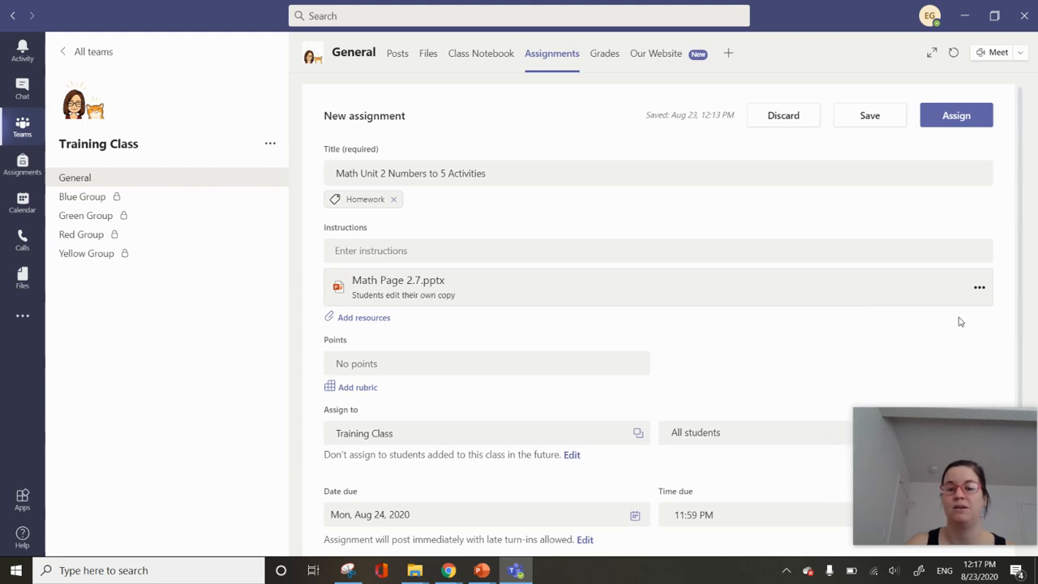
click(978, 289)
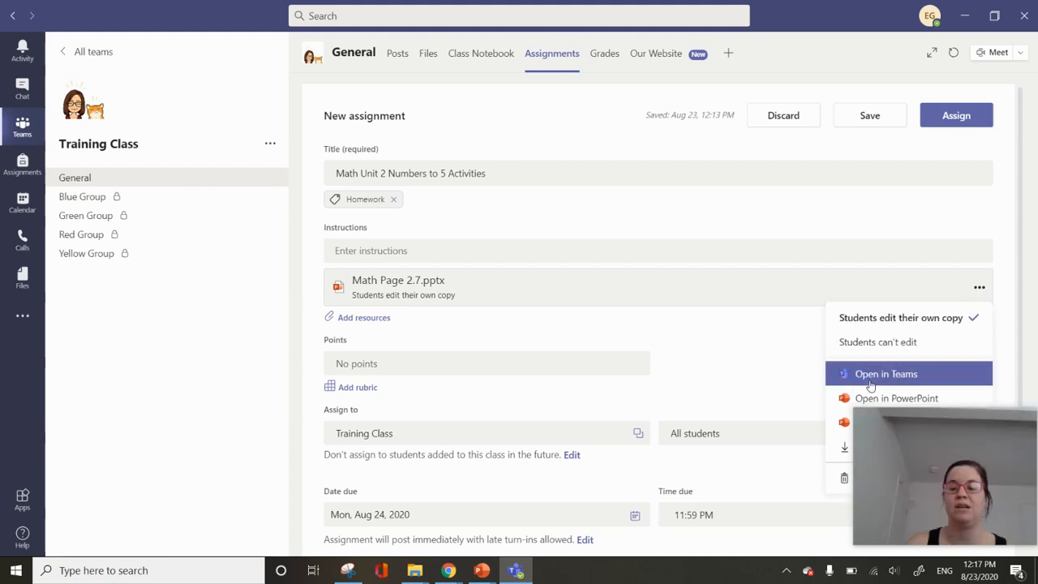
click(796, 344)
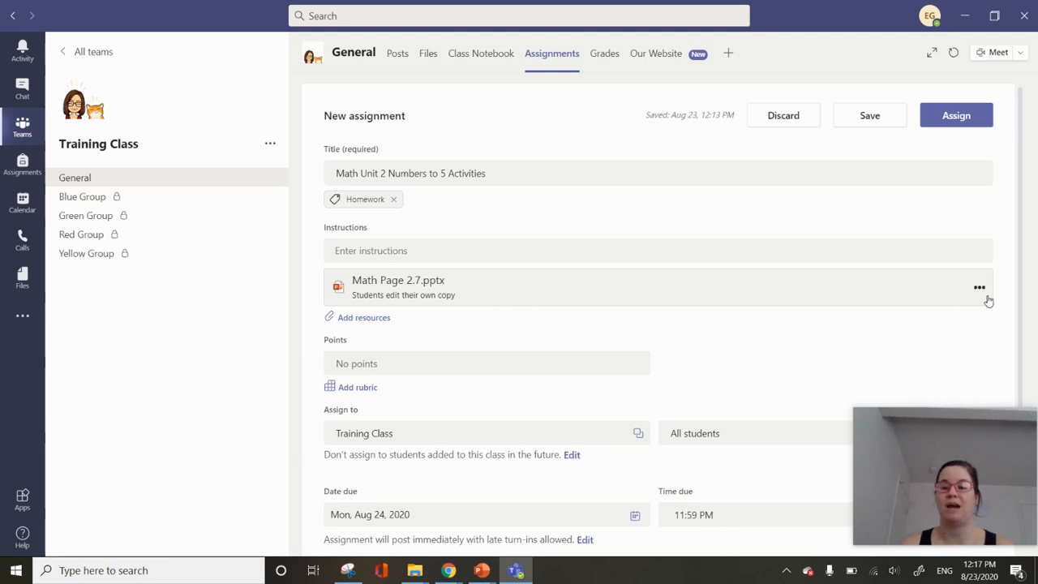
Step: Assign the Math Unit 2 Numbers to 5 Activities homework to all students in Training Class
scroll(737, 287, down, 3)
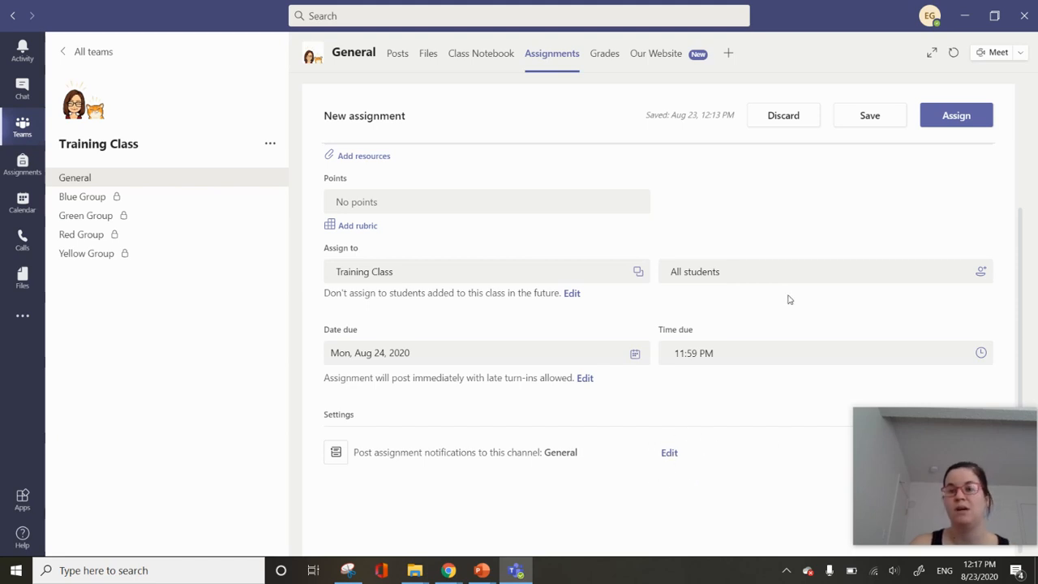
scroll(787, 299, up, 2)
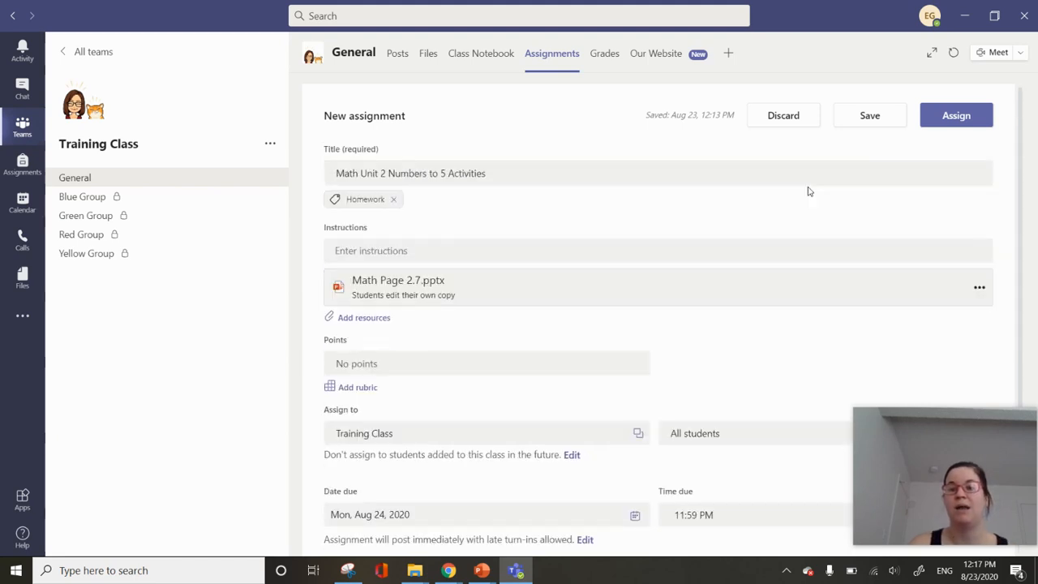
click(952, 119)
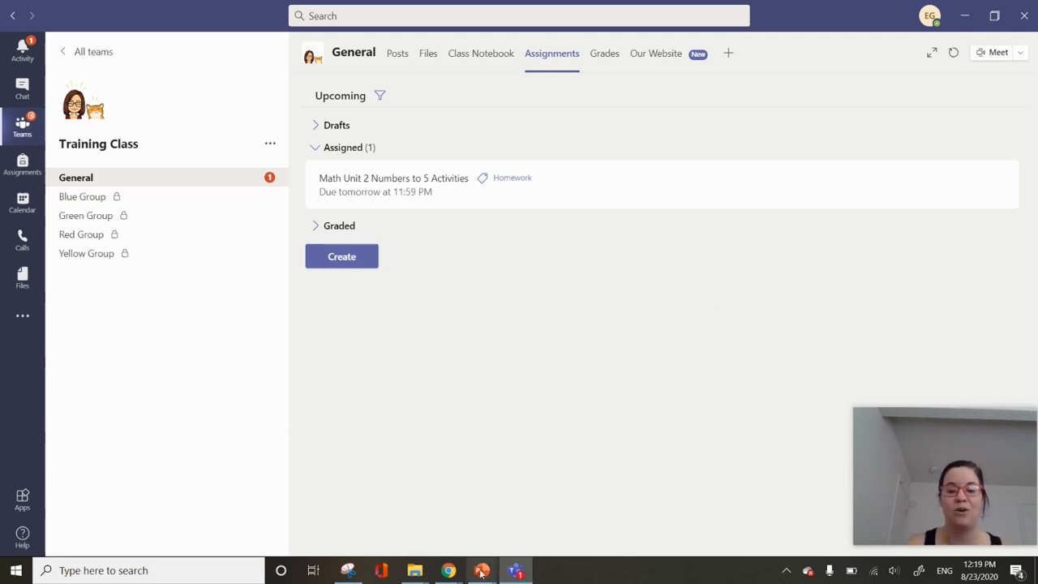
click(449, 571)
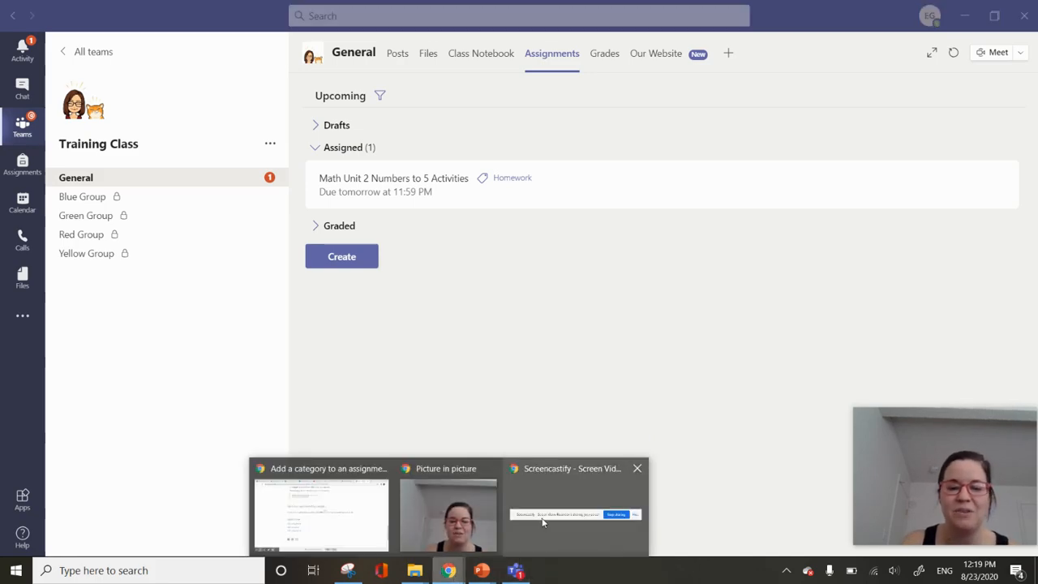